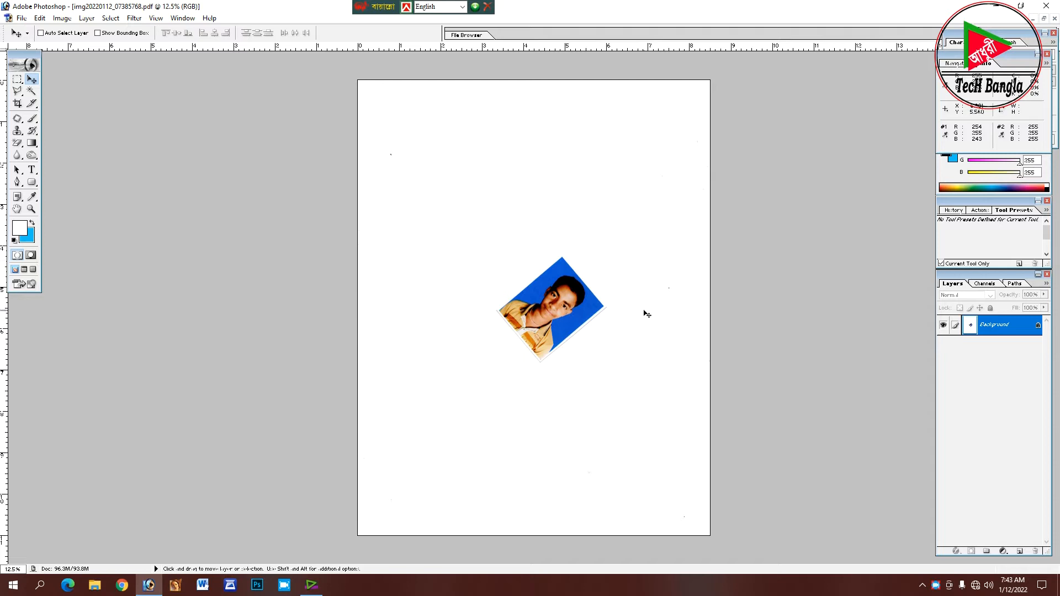
Measure along the tilted photo's upper-right edge, from its top corner to its right corner, with the Measure tool
{"action": "left_click", "coordinate": [38, 202]}
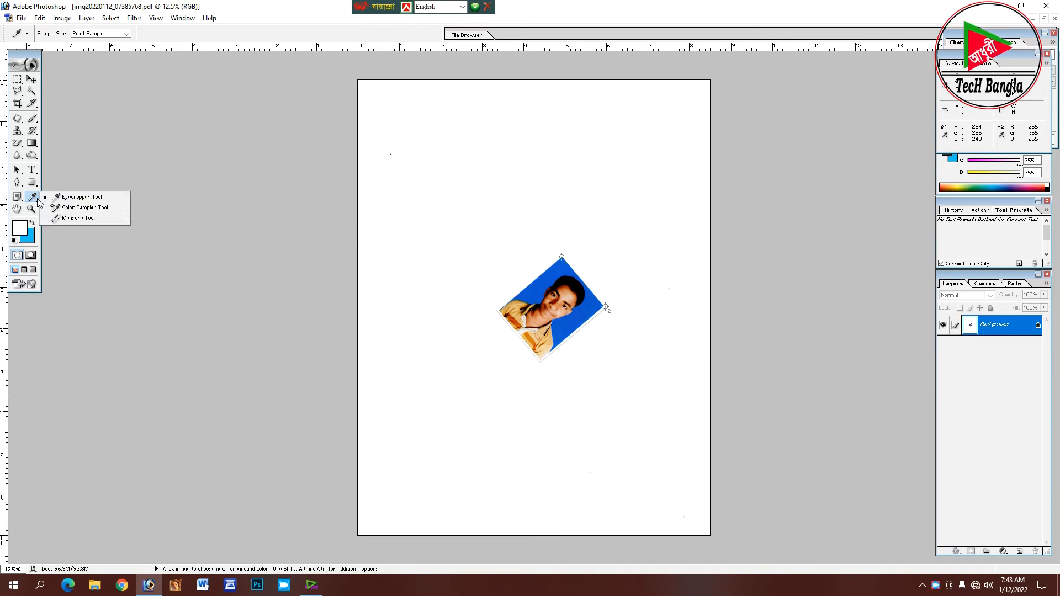
{"action": "left_click", "coordinate": [94, 218]}
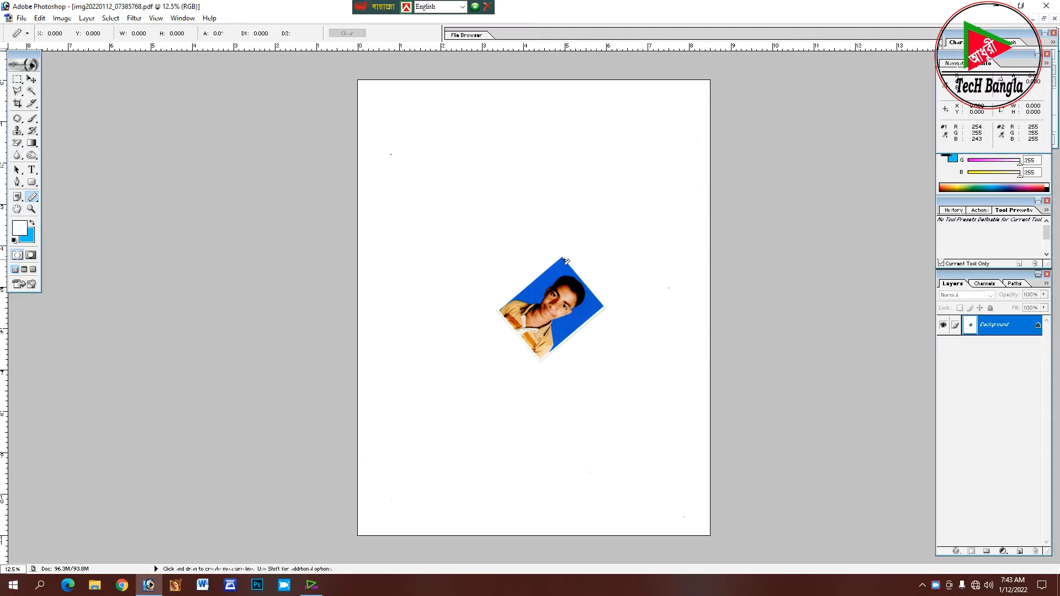
{"action": "key", "text": "ctrl"}
{"action": "key", "text": "ctrl+plus"}
{"action": "key", "text": "ctrl+plus"}
{"action": "key", "text": "ctrl+plus"}
{"action": "key", "text": "ctrl+plus"}
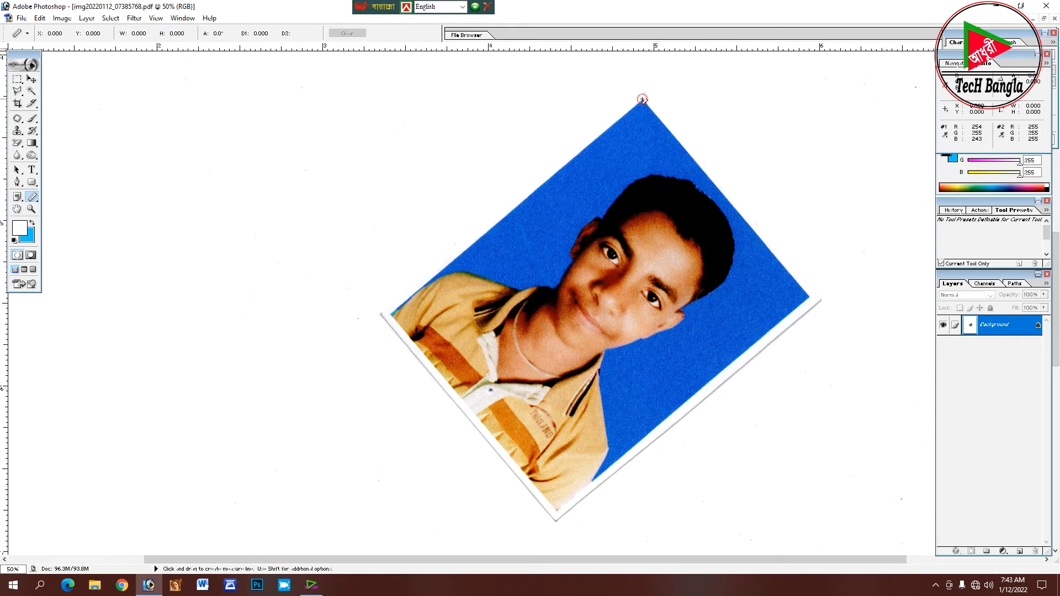
{"action": "left_click_drag", "start_coordinate": [643, 100], "coordinate": [811, 299]}
{"action": "left_click_drag", "start_coordinate": [811, 299], "coordinate": [811, 299]}
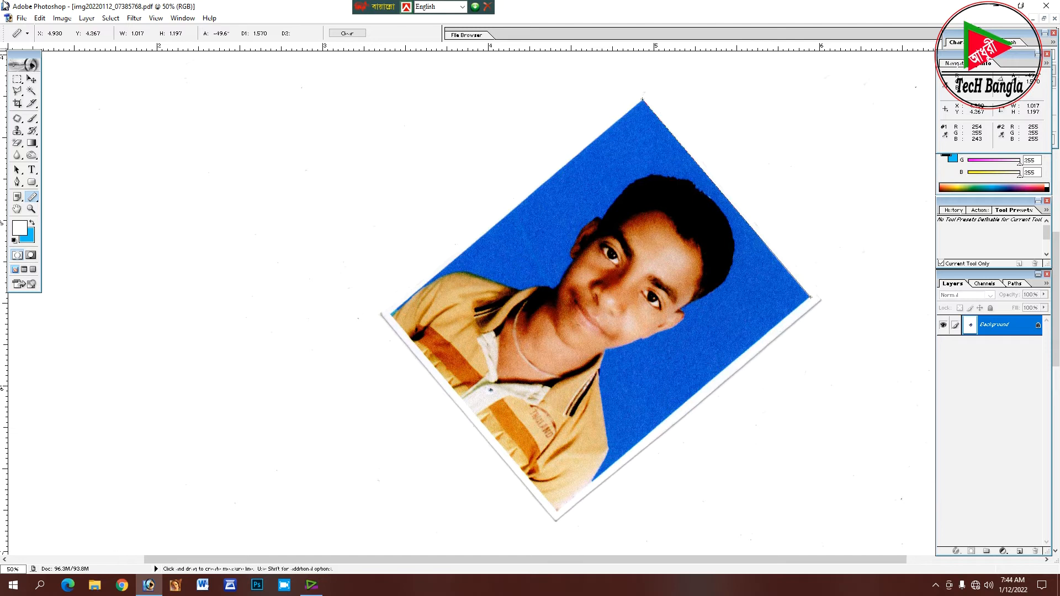
Rotate the canvas clockwise by the arbitrary angle derived from the measured photo edge
{"action": "key", "text": "ctrl"}
{"action": "key", "text": "ctrl+minus"}
{"action": "key", "text": "ctrl+plus"}
{"action": "left_click", "coordinate": [59, 18]}
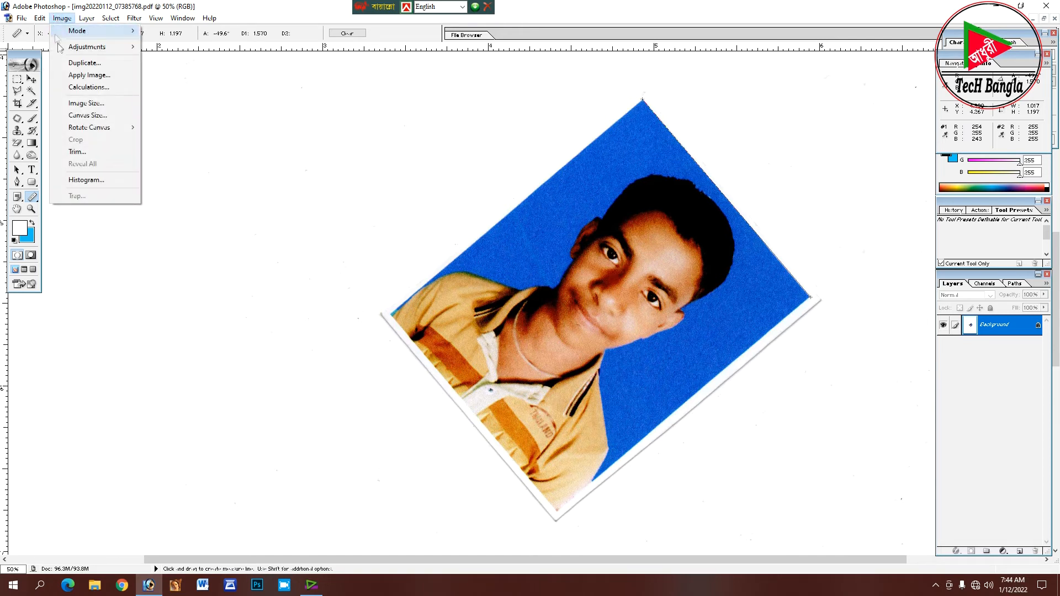
{"action": "mouse_move", "coordinate": [105, 130]}
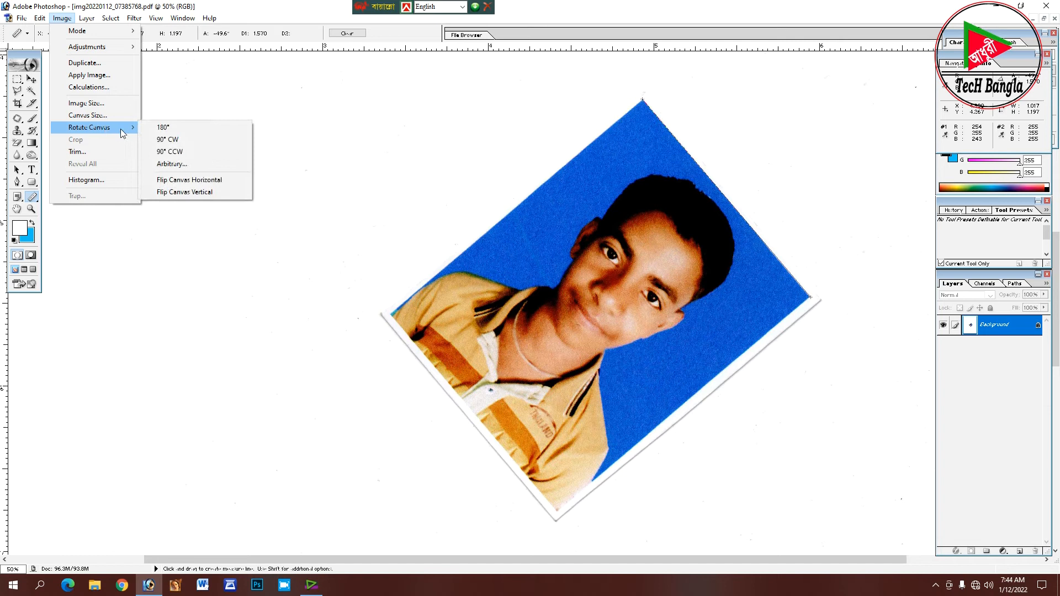
{"action": "left_click", "coordinate": [187, 165]}
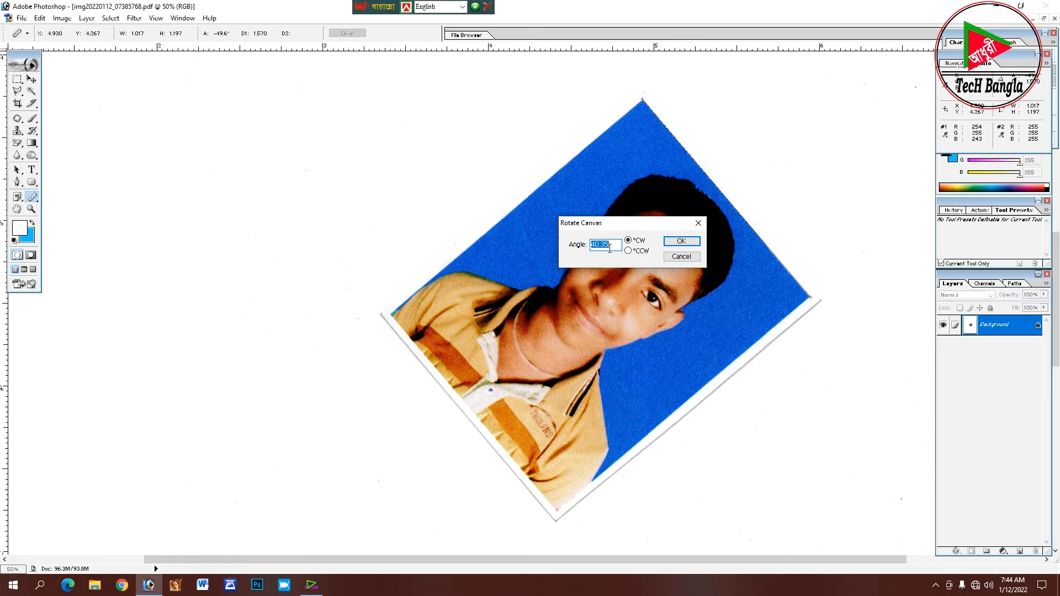
{"action": "left_click", "coordinate": [682, 242]}
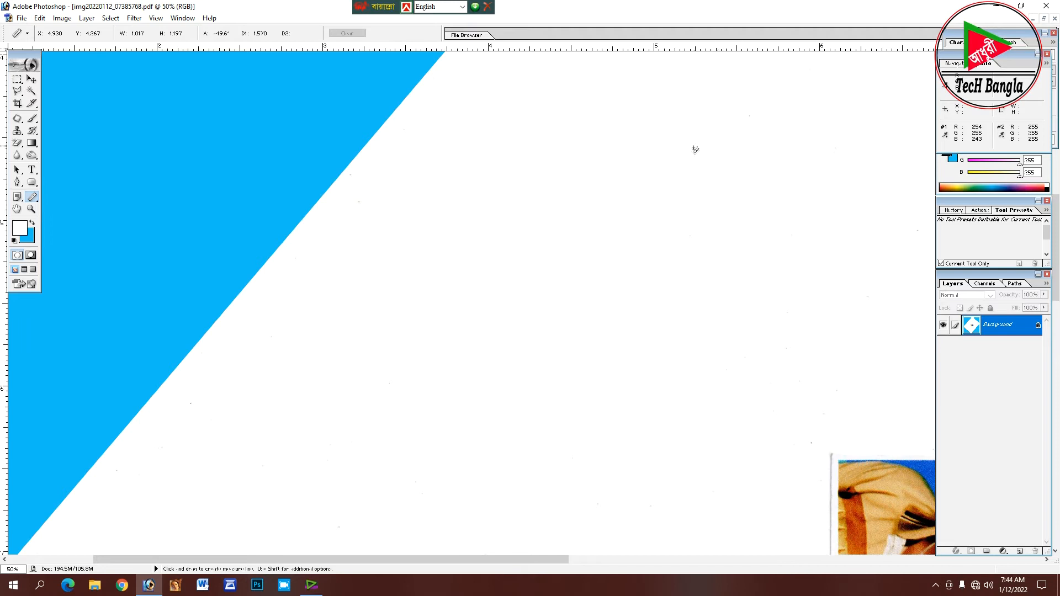
Rotate the canvas 90° clockwise and a further 180° to stand the portrait upright
{"action": "key", "text": "ctrl+minus"}
{"action": "key", "text": "ctrl+minus"}
{"action": "key", "text": "ctrl+minus"}
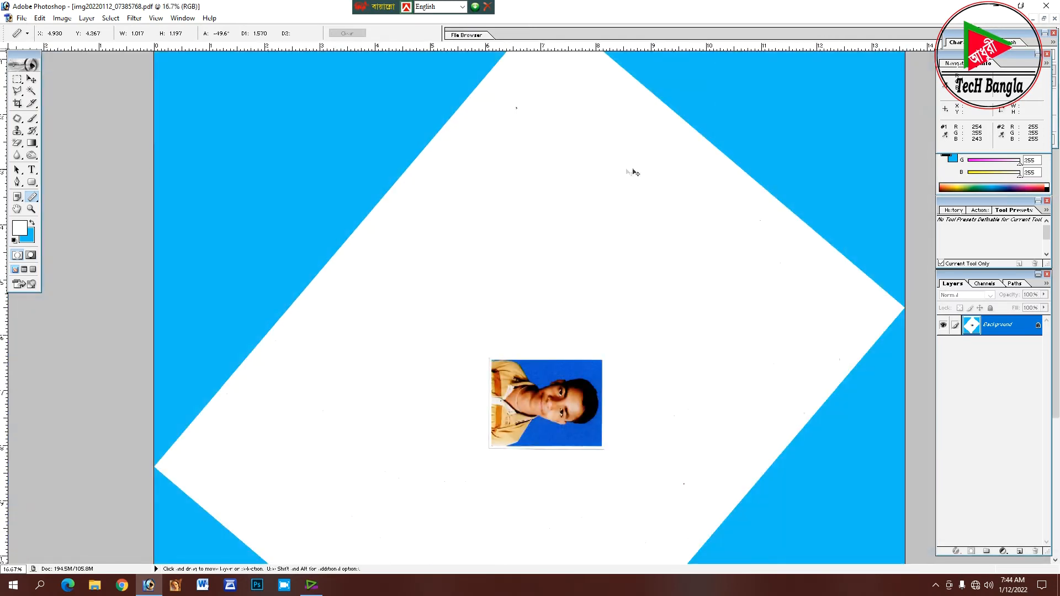
{"action": "key", "text": "ctrl+minus"}
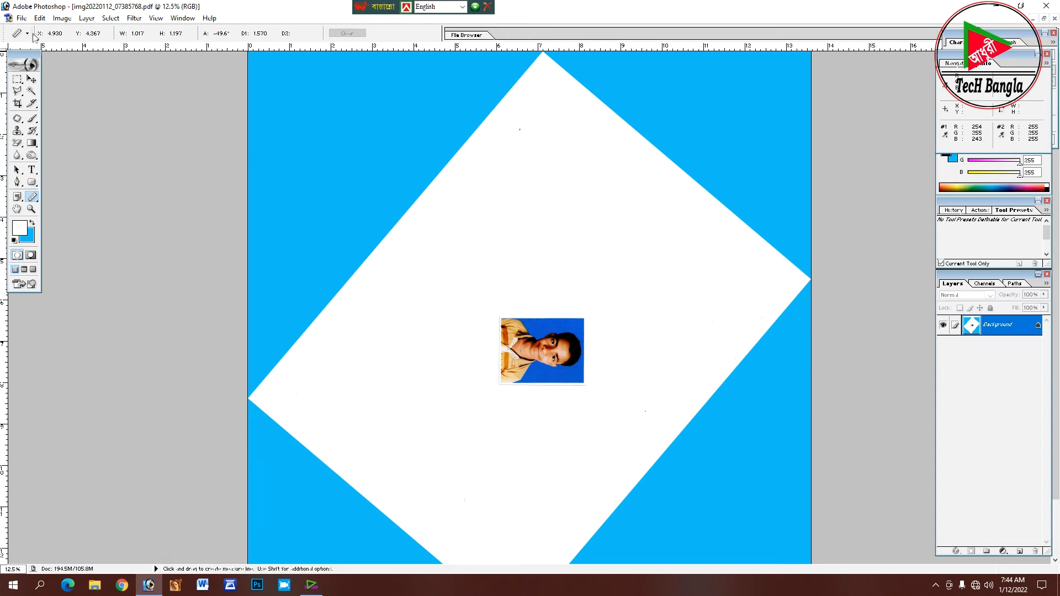
{"action": "left_click", "coordinate": [60, 18]}
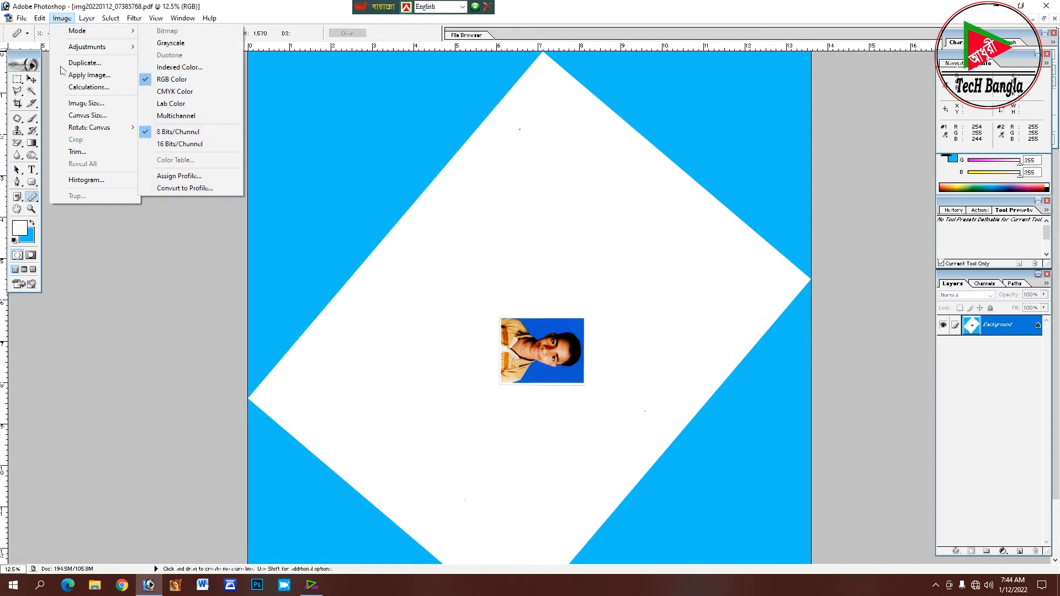
{"action": "mouse_move", "coordinate": [104, 134]}
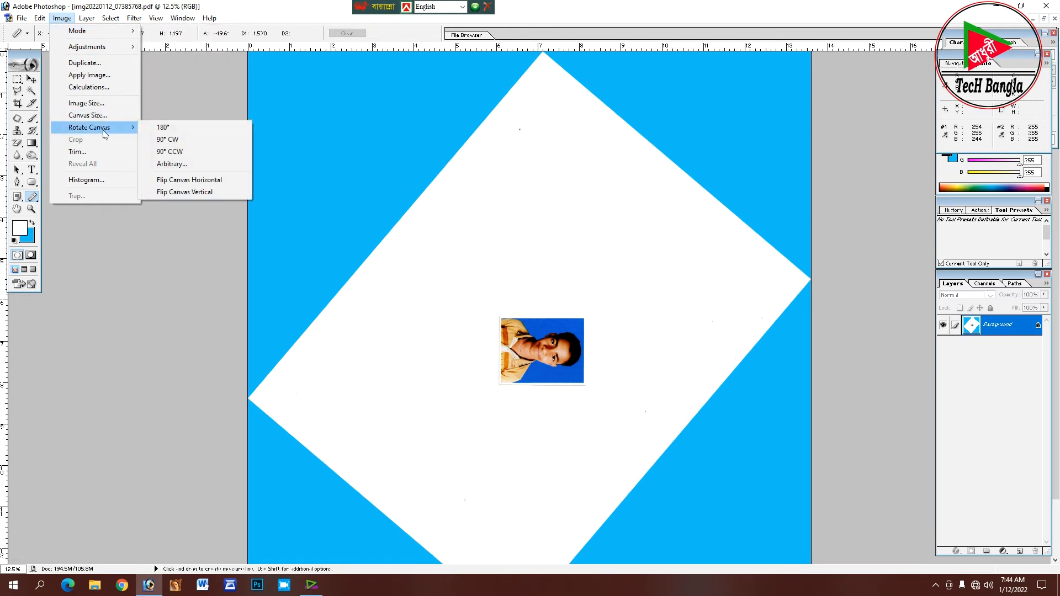
{"action": "left_click", "coordinate": [187, 141]}
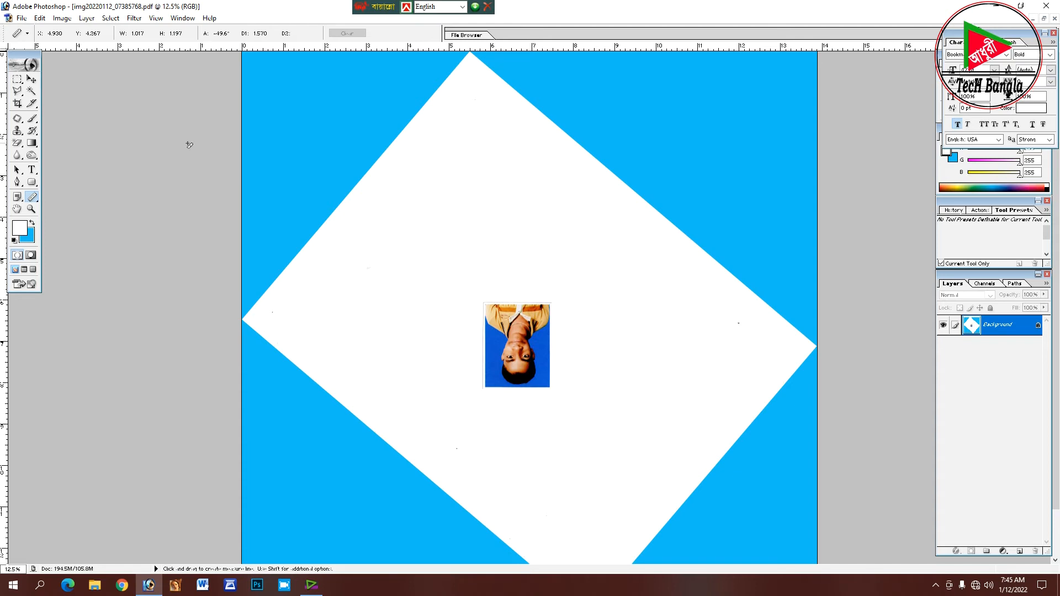
{"action": "left_click", "coordinate": [63, 21]}
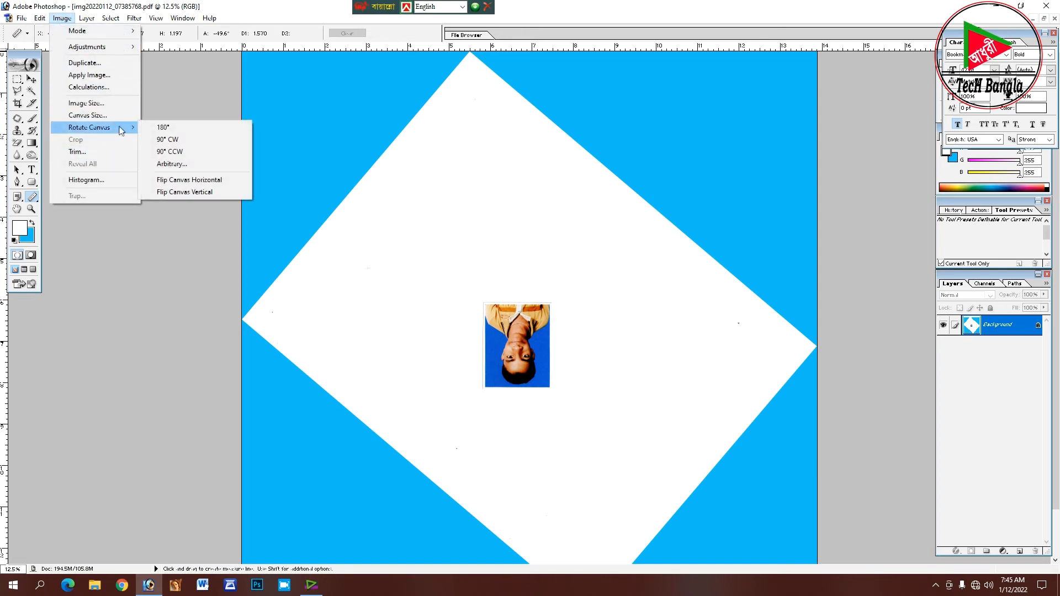
{"action": "left_click", "coordinate": [183, 128]}
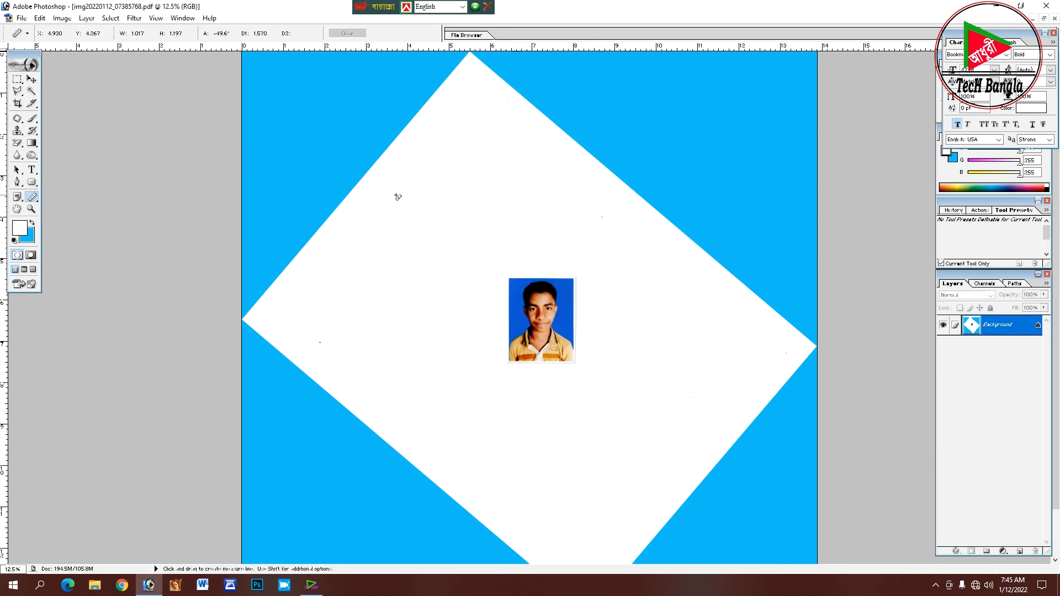
Examine the straightened portrait and the surrounding rotated canvas at several magnifications
{"action": "key", "text": "ctrl"}
{"action": "key", "text": "ctrl+plus"}
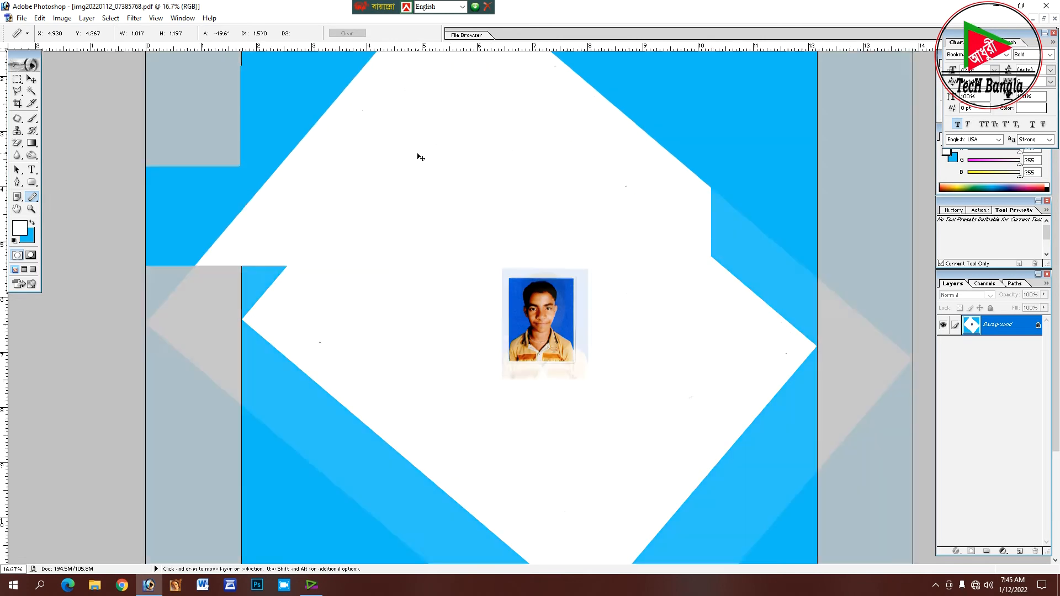
{"action": "key", "text": "ctrl+minus"}
{"action": "key", "text": "ctrl+minus"}
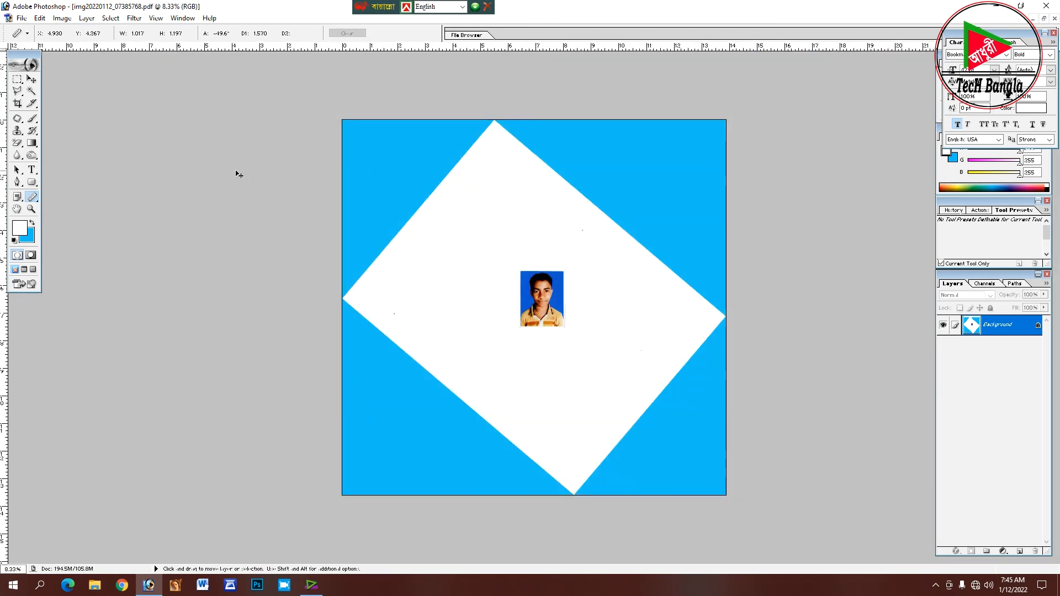
{"action": "key", "text": "ctrl+plus"}
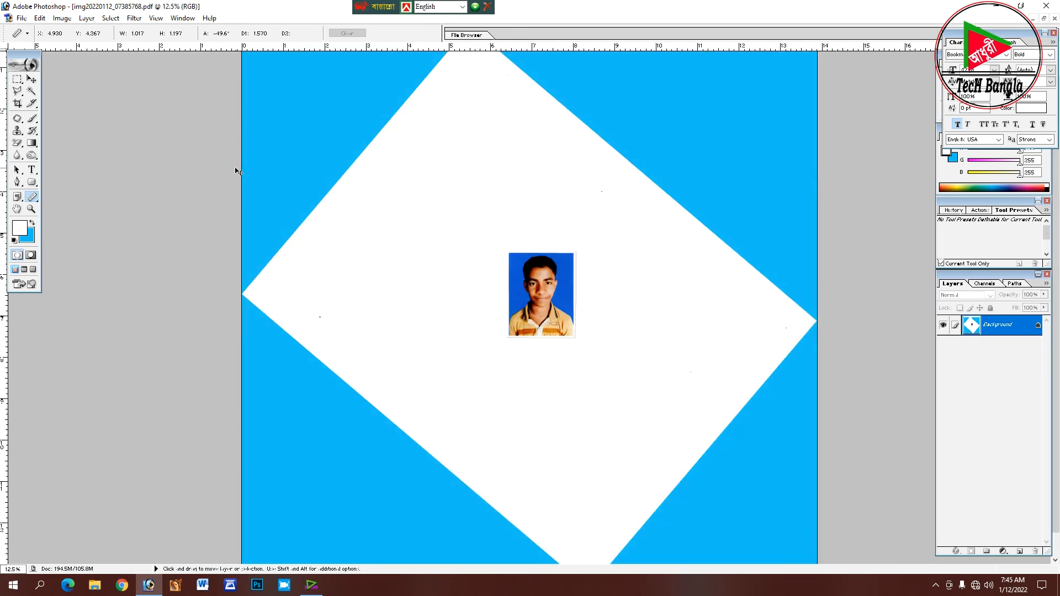
{"action": "key", "text": "ctrl+plus"}
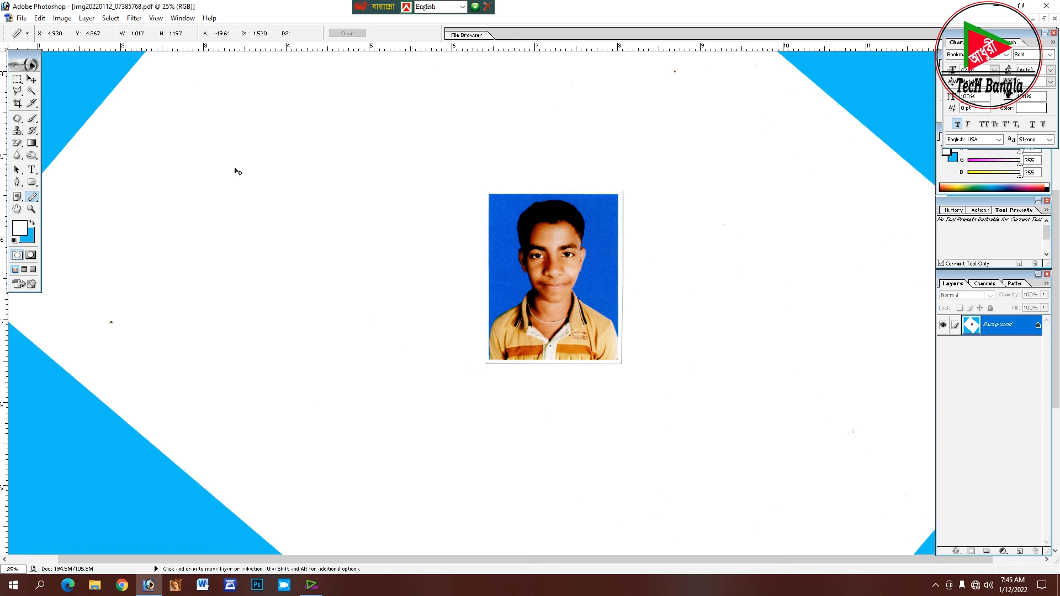
{"action": "key", "text": "ctrl+minus"}
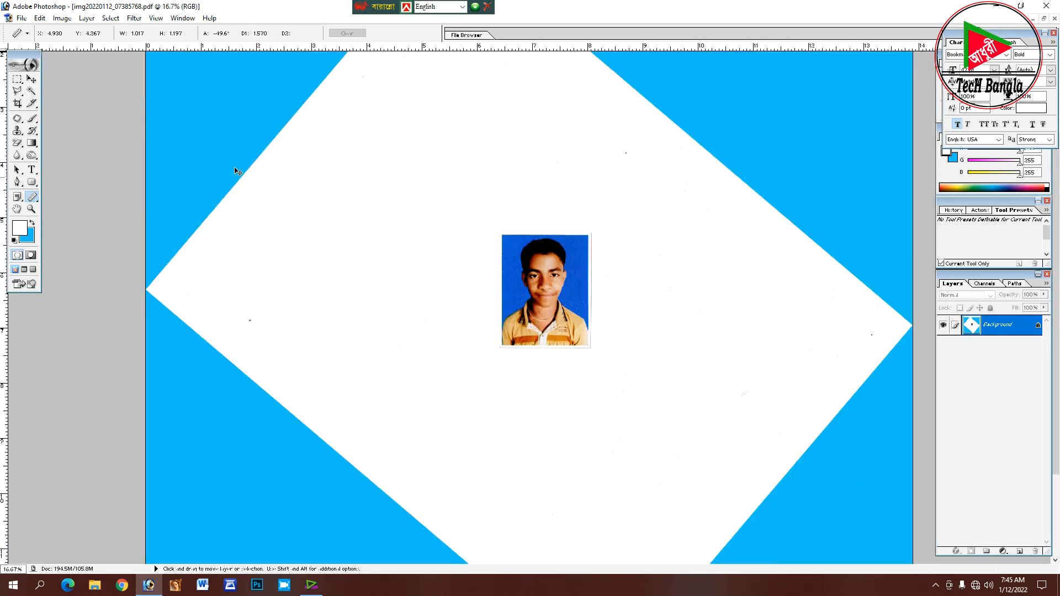
{"action": "key", "text": "ctrl+minus"}
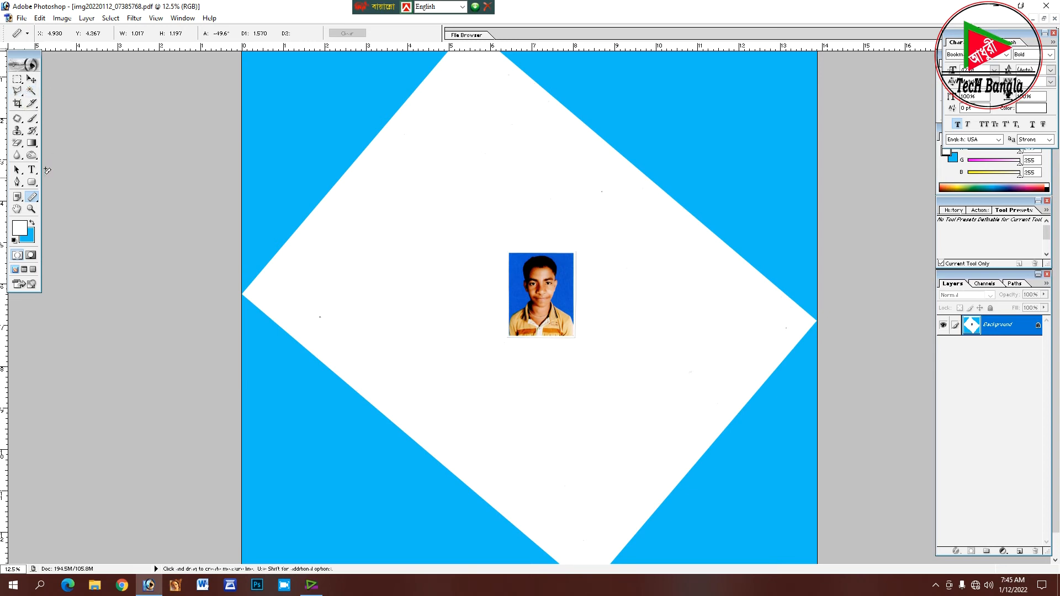
Configure the Crop tool to 1.56 in width, 2 in height and a resolution of 300 pixels/inch
{"action": "left_click", "coordinate": [17, 104]}
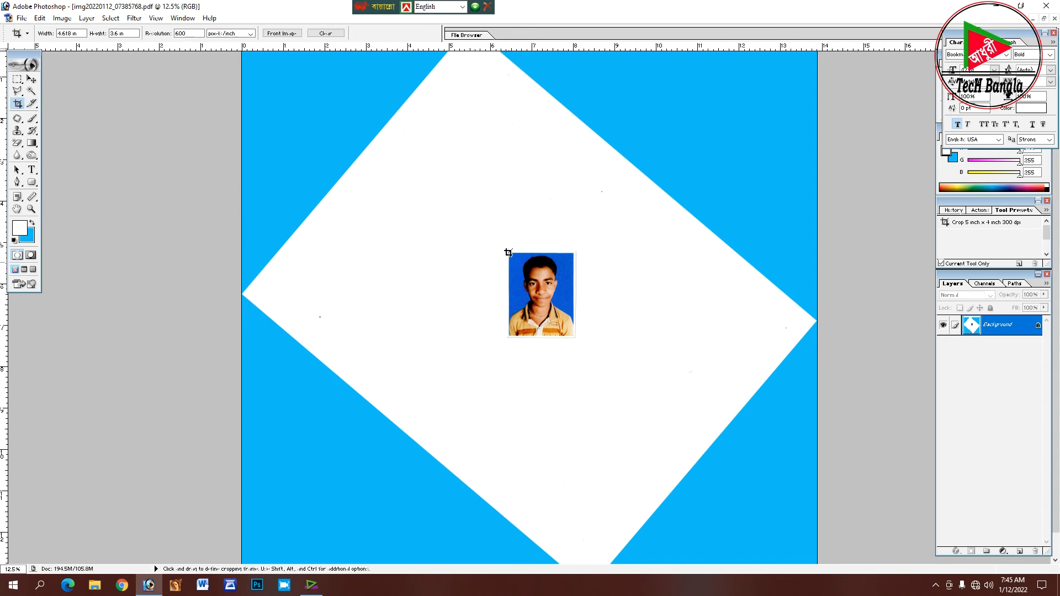
{"action": "left_click", "coordinate": [80, 33]}
{"action": "double_click", "coordinate": [85, 34]}
{"action": "type", "text": "1.56"}
{"action": "left_click", "coordinate": [133, 28]}
{"action": "type", "text": "2"}
{"action": "key", "text": "Tab"}
{"action": "type", "text": "300"}
Crop the image to the portrait's edges, nudging the crop frame slightly down and right before applying it
{"action": "key", "text": "ctrl+plus"}
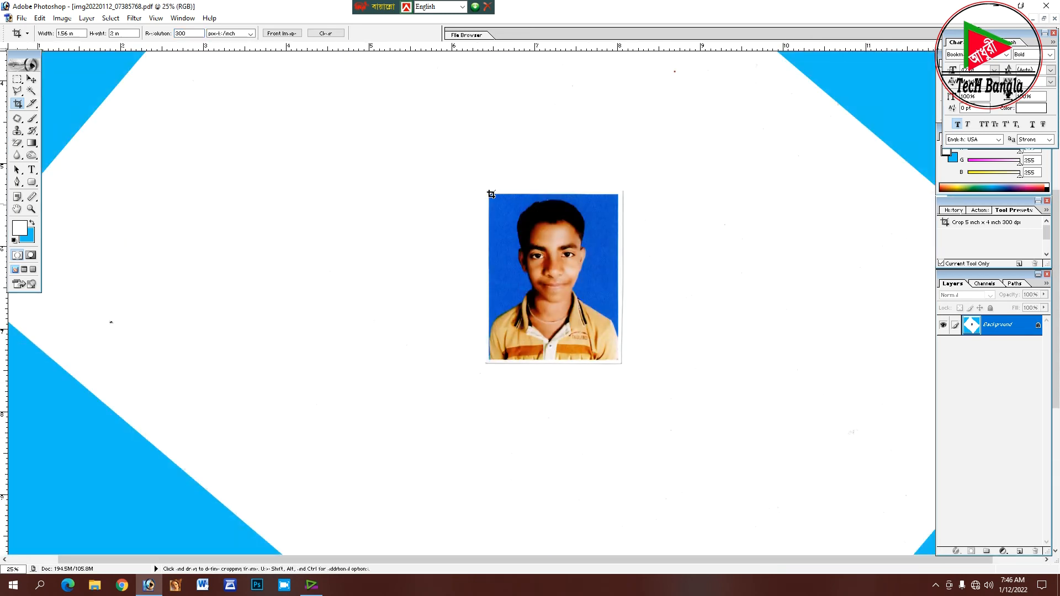
{"action": "left_click_drag", "start_coordinate": [487, 193], "coordinate": [619, 363]}
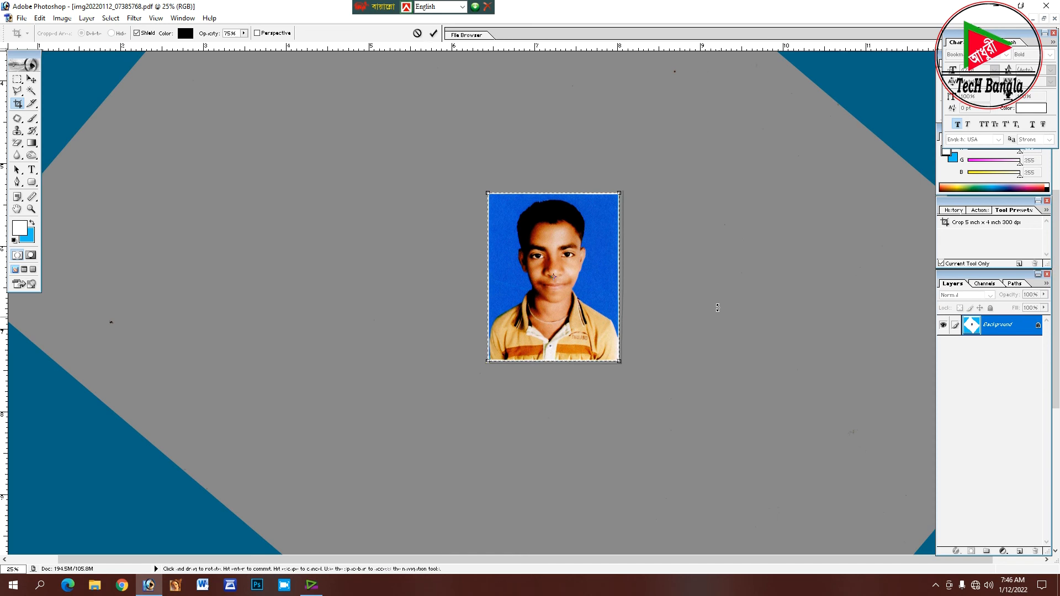
{"action": "key", "text": "Down"}
{"action": "key", "text": "Right"}
{"action": "key", "text": "Return"}
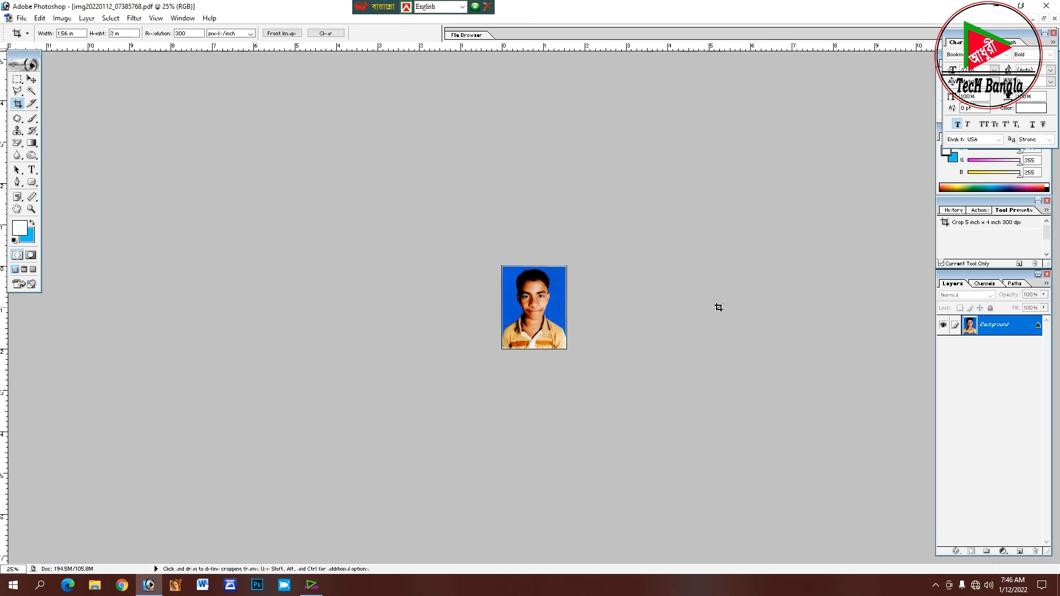
Examine the cropped portrait's detail and borders at different magnifications
{"action": "key", "text": "ctrl+plus"}
{"action": "key", "text": "ctrl+plus"}
{"action": "key", "text": "ctrl+plus"}
{"action": "key", "text": "ctrl+minus"}
{"action": "key", "text": "ctrl+minus"}
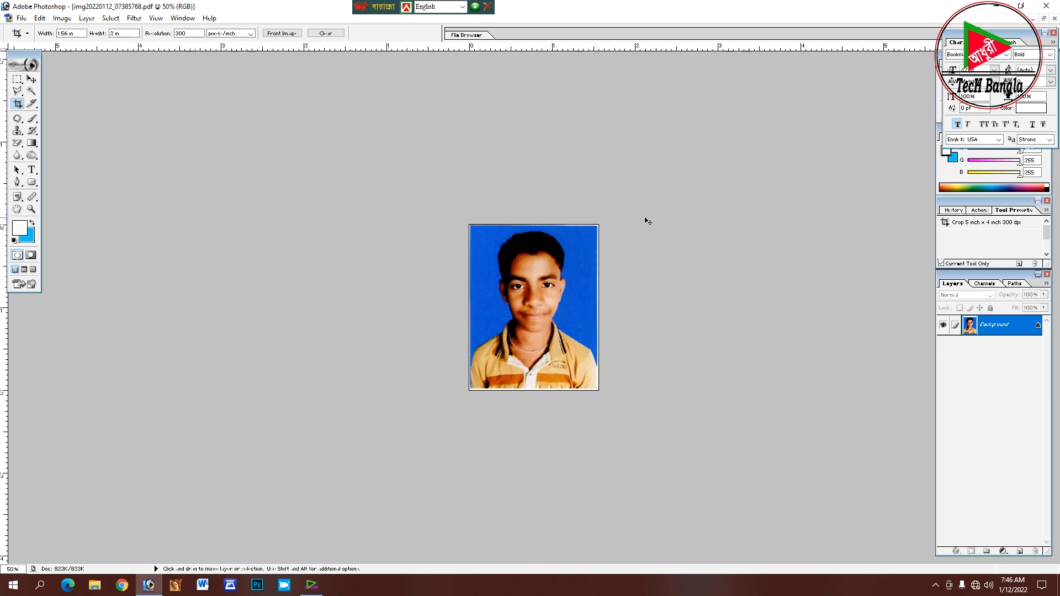
{"action": "key", "text": "ctrl+plus"}
{"action": "key", "text": "ctrl+plus"}
{"action": "key", "text": "ctrl+minus"}
{"action": "key", "text": "ctrl+plus"}
{"action": "key", "text": "ctrl+plus"}
{"action": "key", "text": "ctrl+plus"}
{"action": "key", "text": "ctrl+plus"}
{"action": "key", "text": "ctrl+plus"}
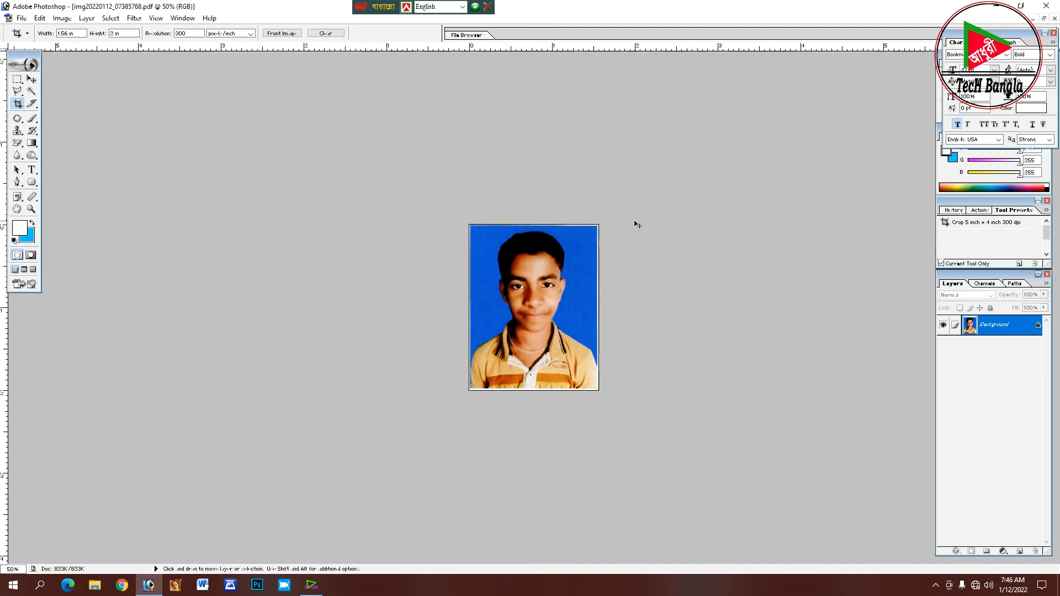
{"action": "key", "text": "ctrl+minus"}
{"action": "key", "text": "ctrl+minus"}
{"action": "key", "text": "ctrl+minus"}
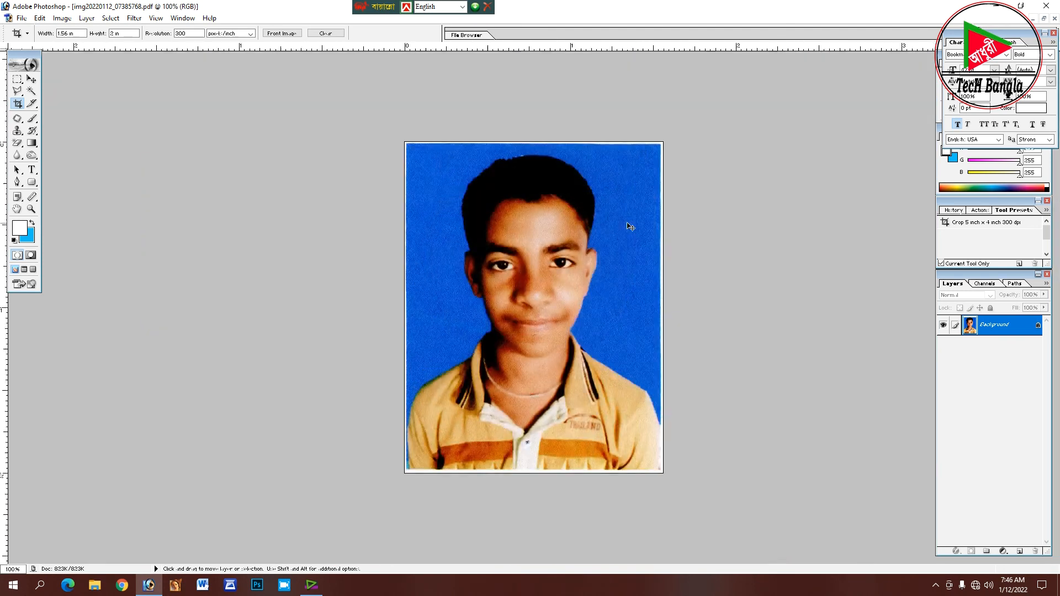
{"action": "key", "text": "ctrl+plus"}
{"action": "key", "text": "ctrl+plus"}
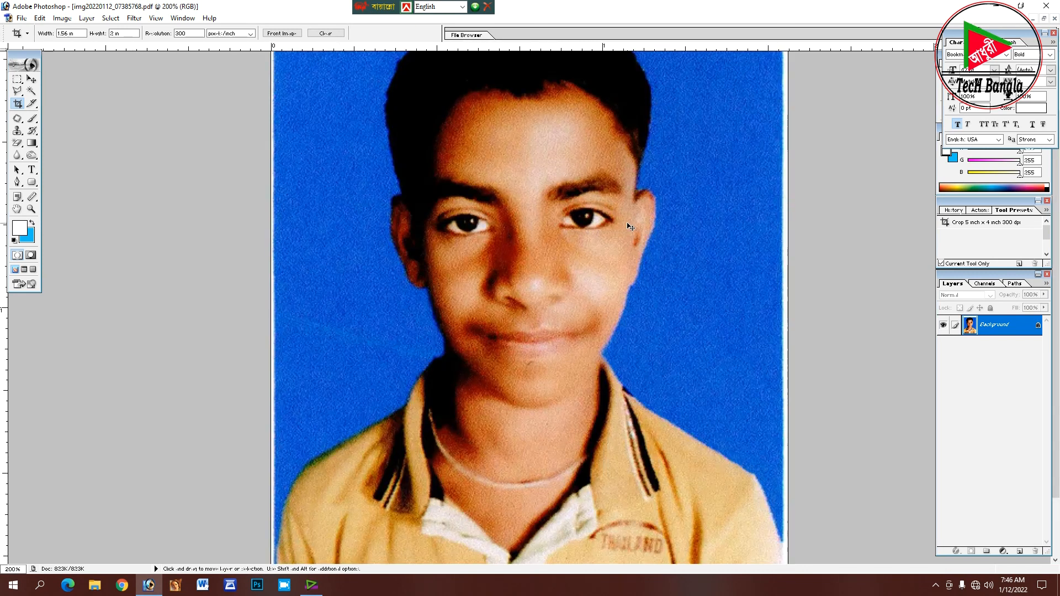
{"action": "key", "text": "ctrl+minus"}
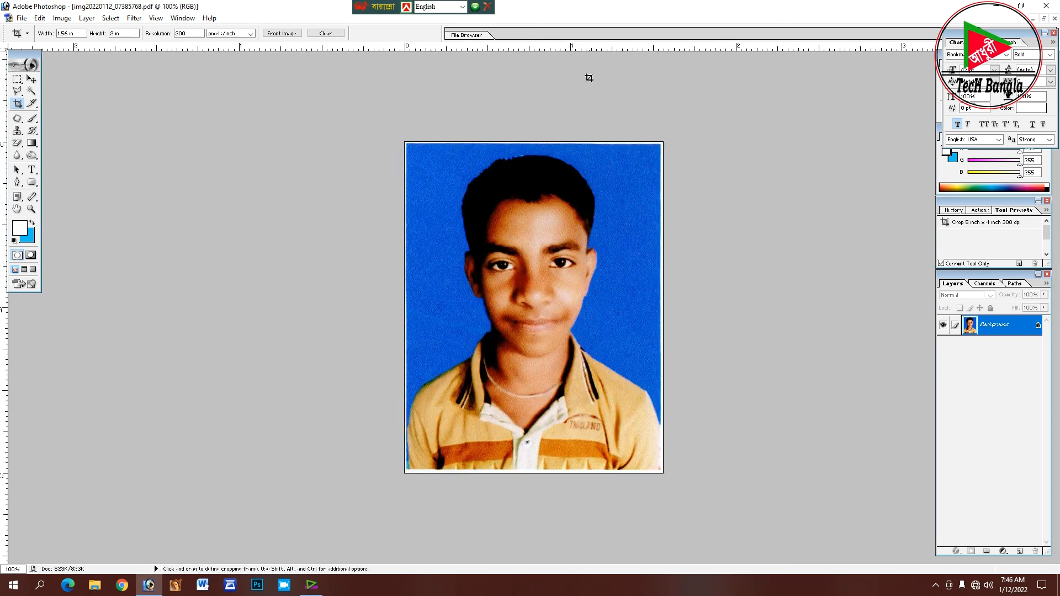